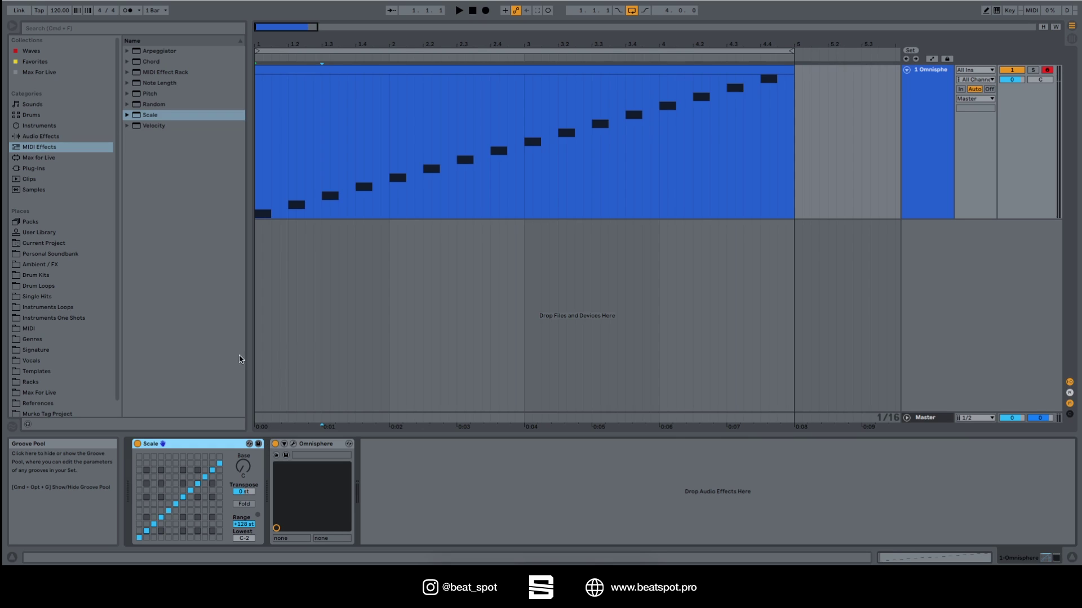
{"action": "left_click", "coordinate": [137, 444]}
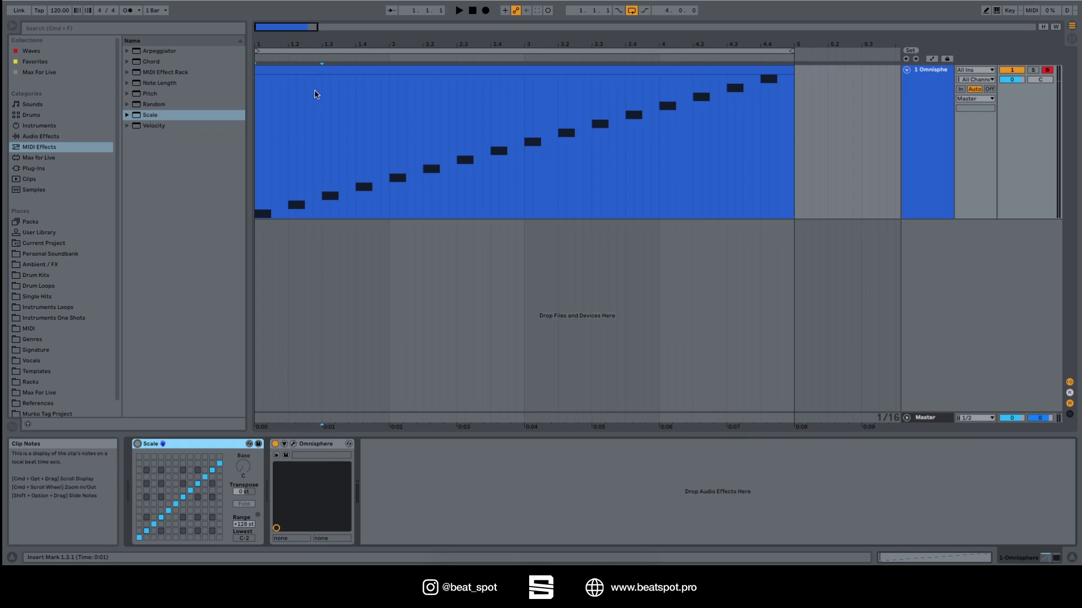
{"action": "left_click", "coordinate": [314, 69]}
{"action": "double_click", "coordinate": [319, 70]}
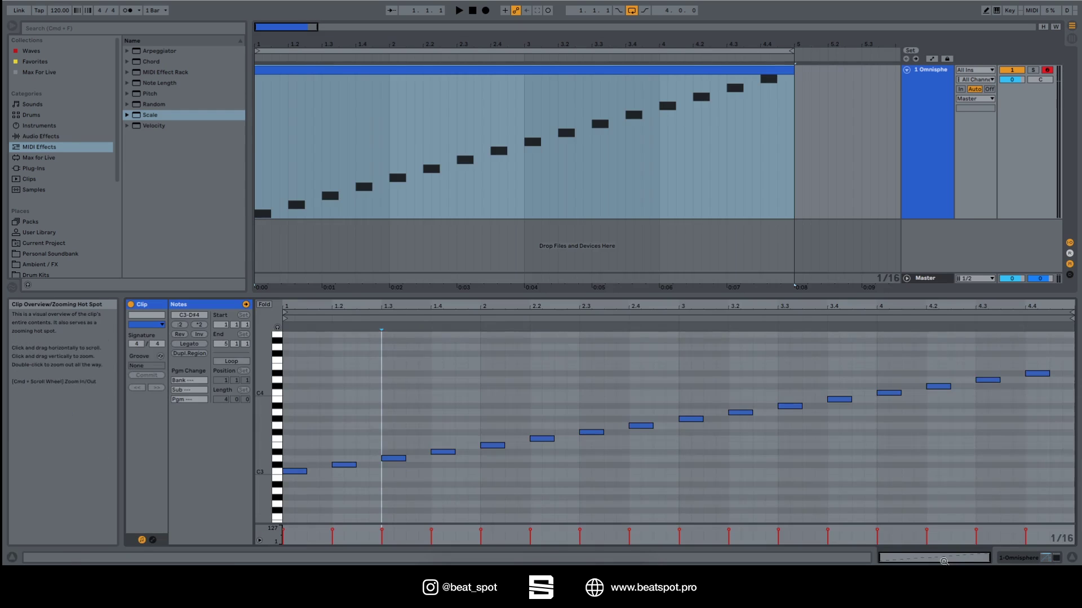
{"action": "left_click", "coordinate": [320, 71]}
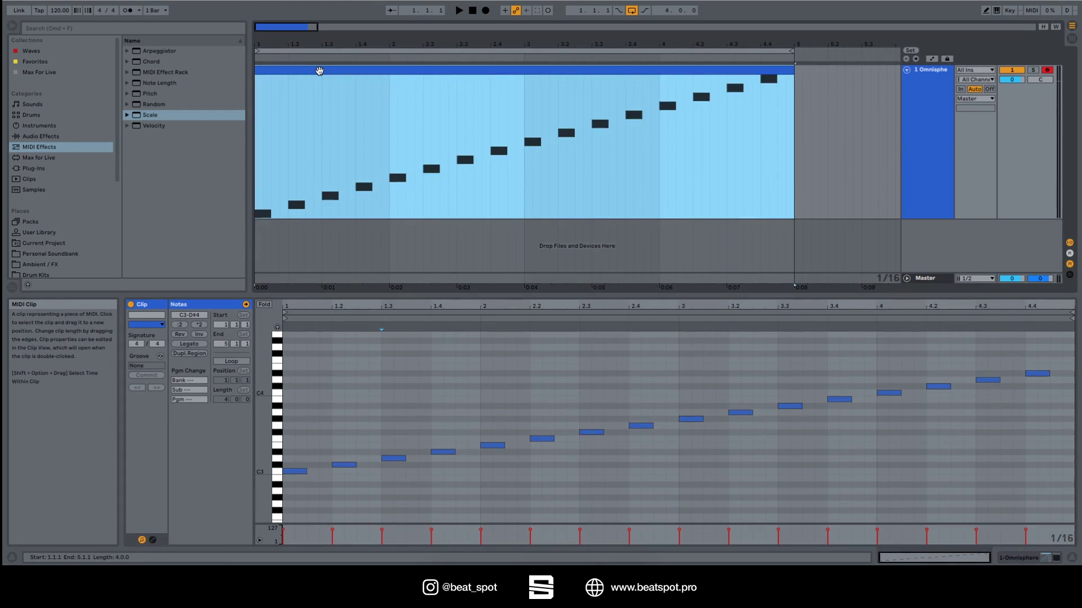
{"action": "key", "text": "space"}
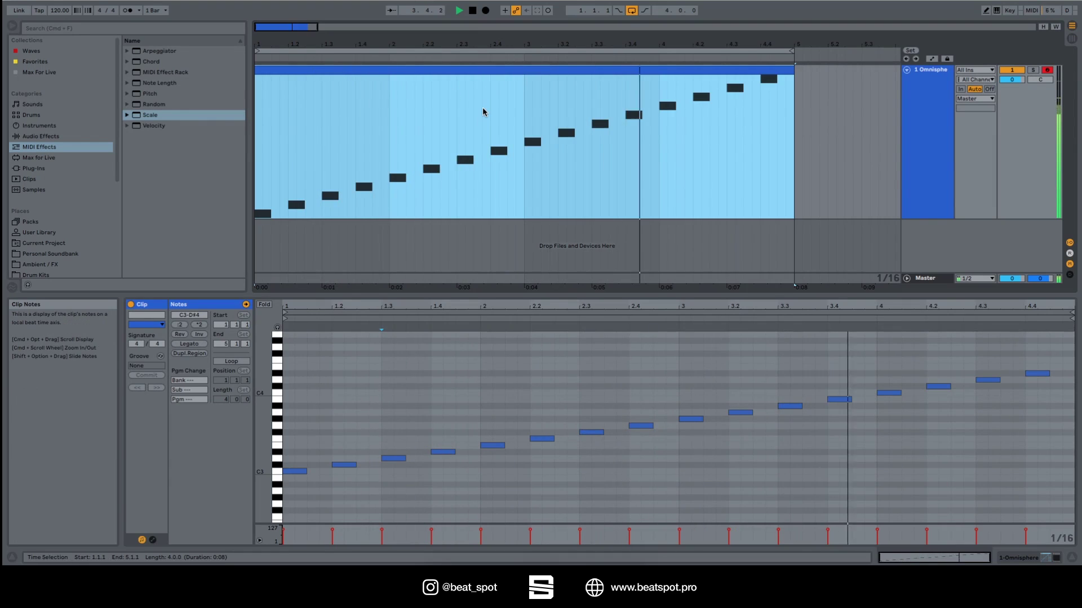
{"action": "key", "text": "space"}
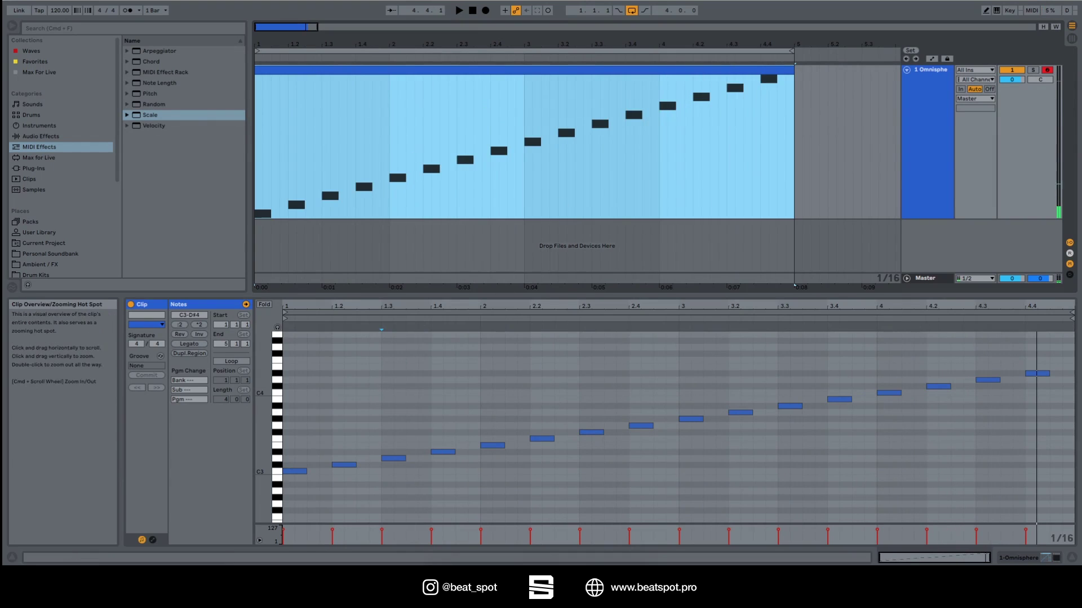
{"action": "left_click", "coordinate": [467, 249]}
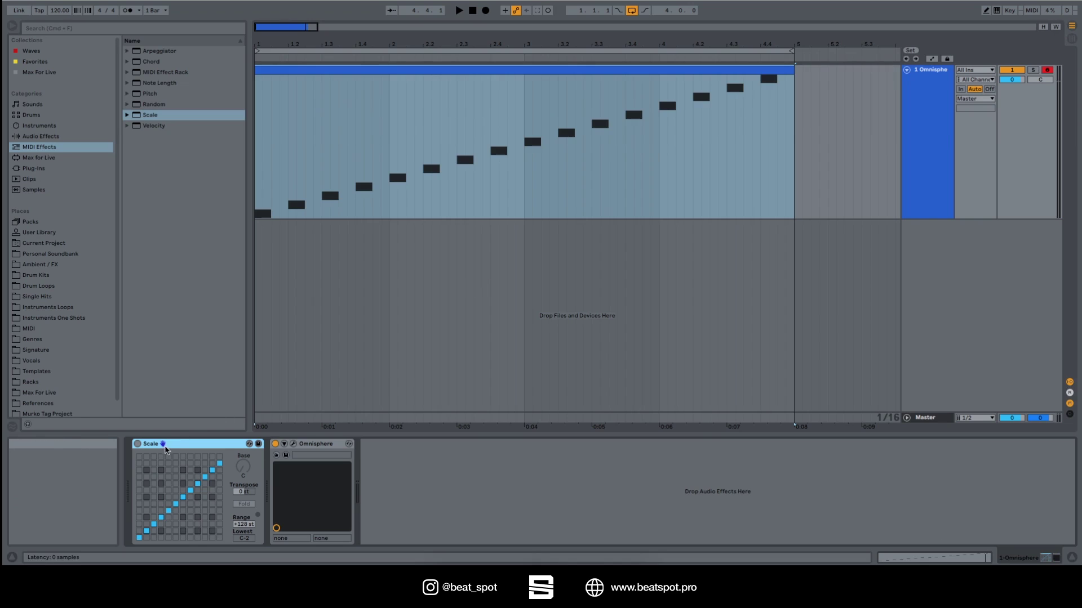
Step: Re-enable the Scale device and play the chromatic clip through it once
{"action": "left_click", "coordinate": [137, 444]}
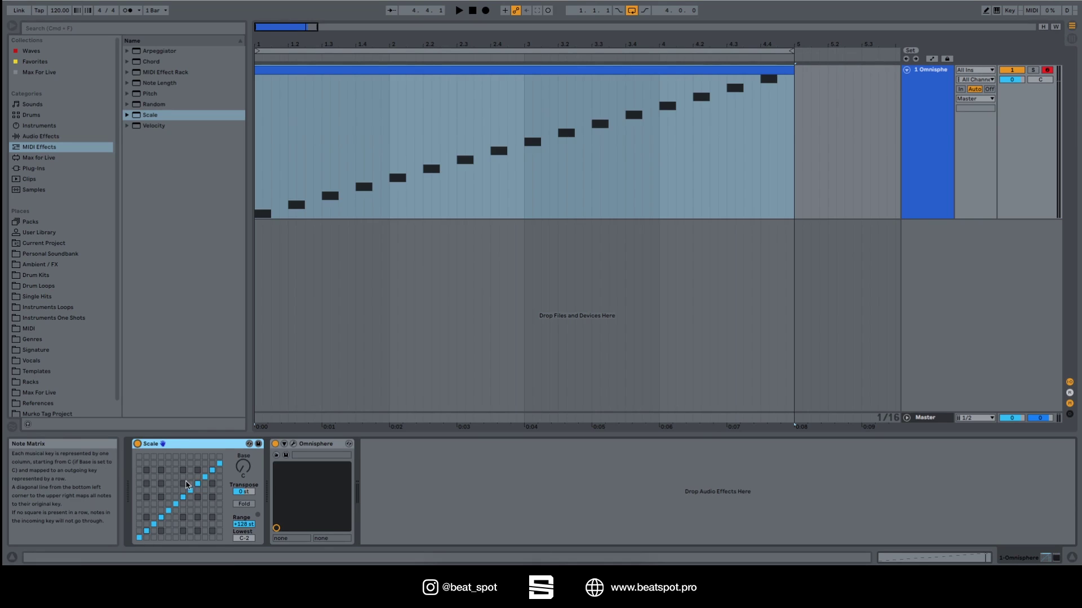
{"action": "left_click", "coordinate": [301, 71]}
{"action": "key", "text": "space"}
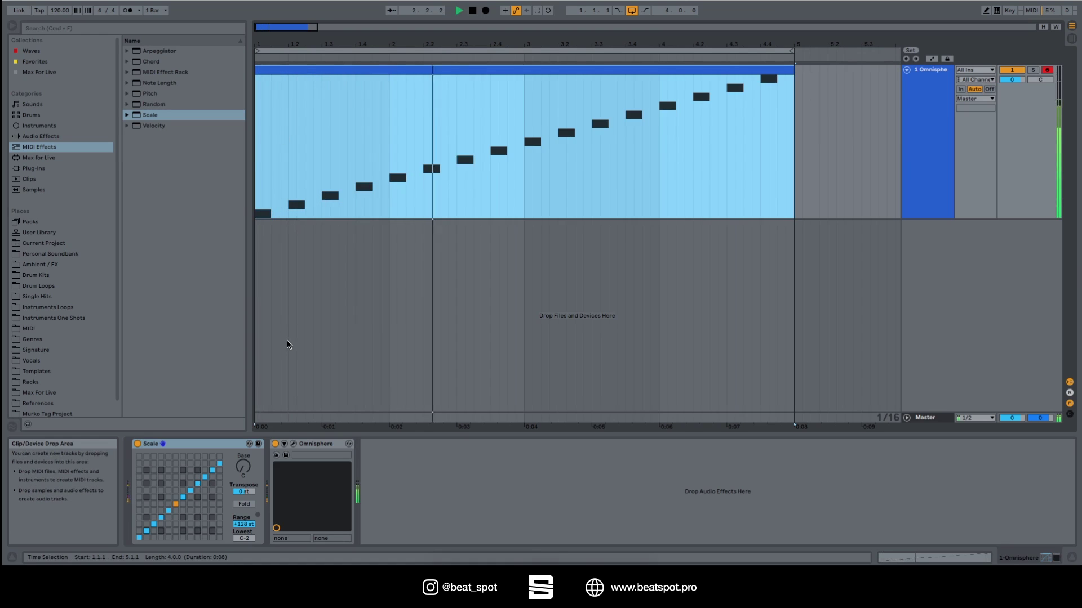
{"action": "key", "text": "space"}
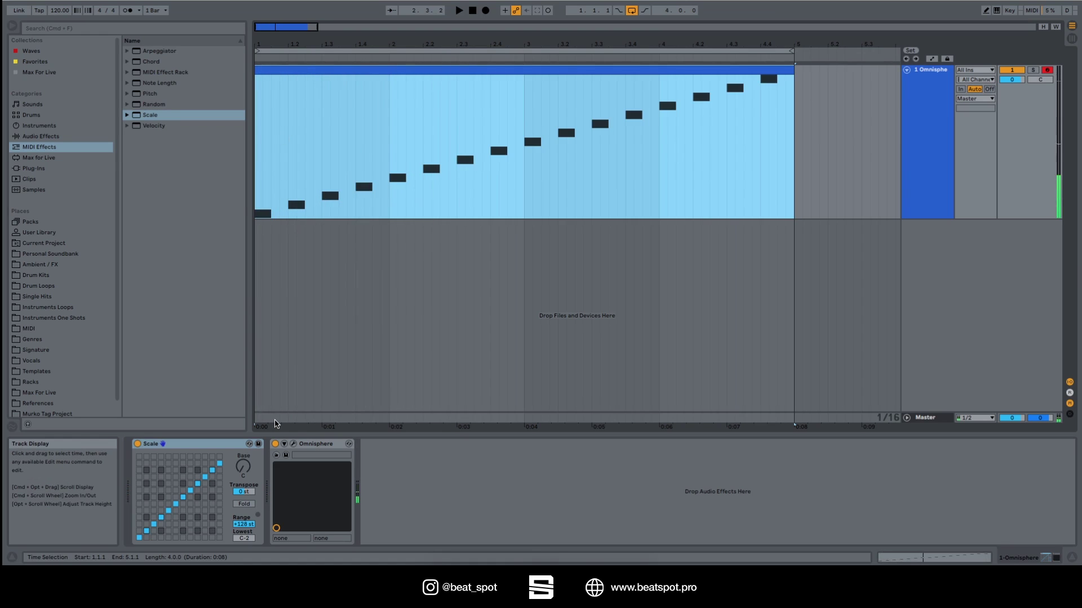
Step: Hot-swap the Scale device to the C Major.adv preset from the Scale folder
{"action": "left_click", "coordinate": [258, 444]}
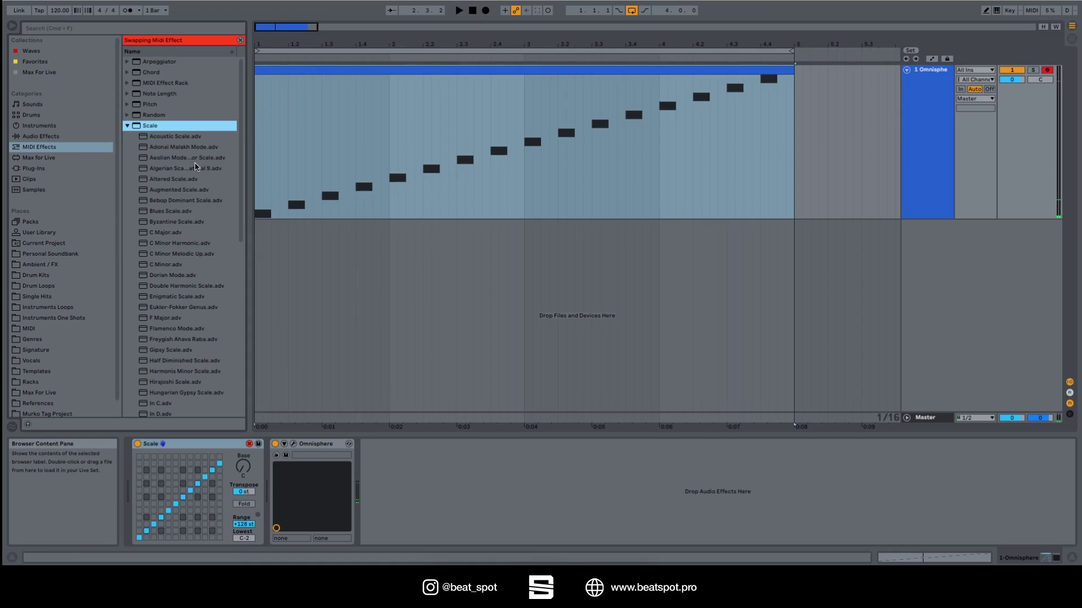
{"action": "left_click", "coordinate": [181, 233]}
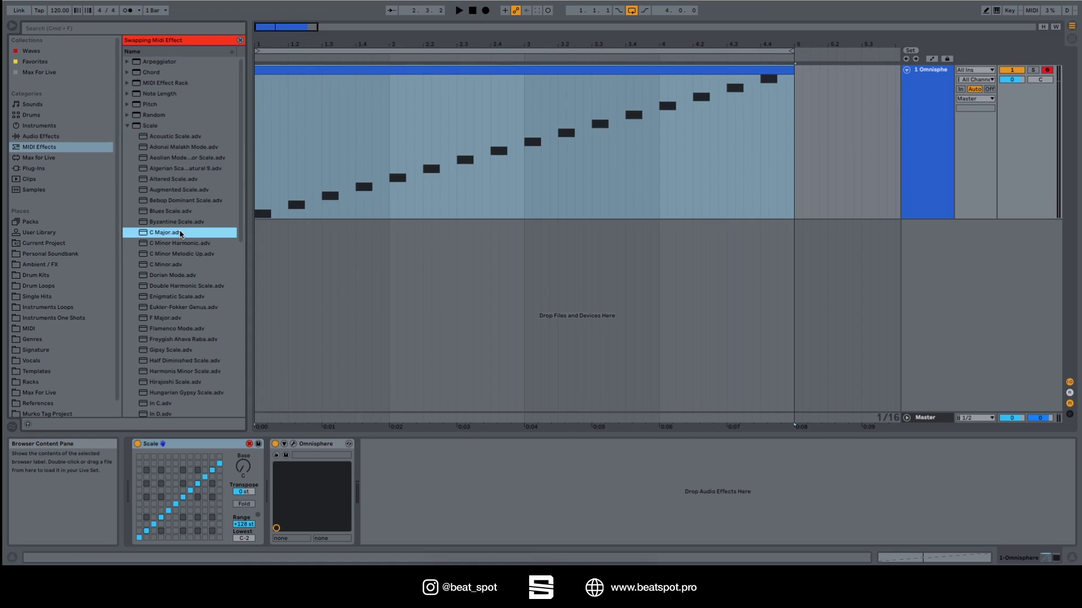
{"action": "double_click", "coordinate": [181, 233]}
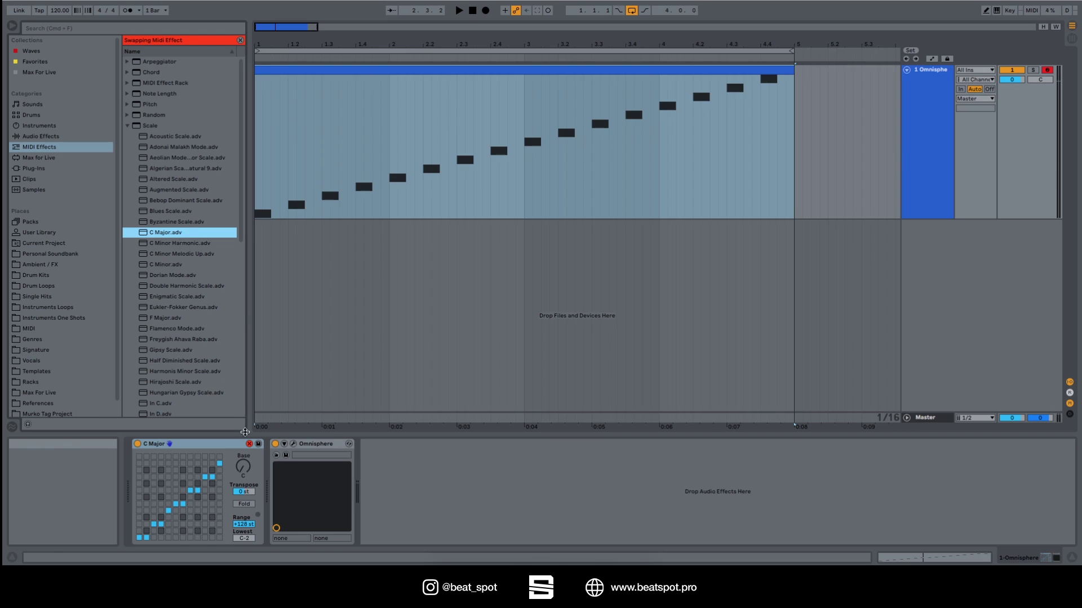
{"action": "left_click", "coordinate": [158, 521]}
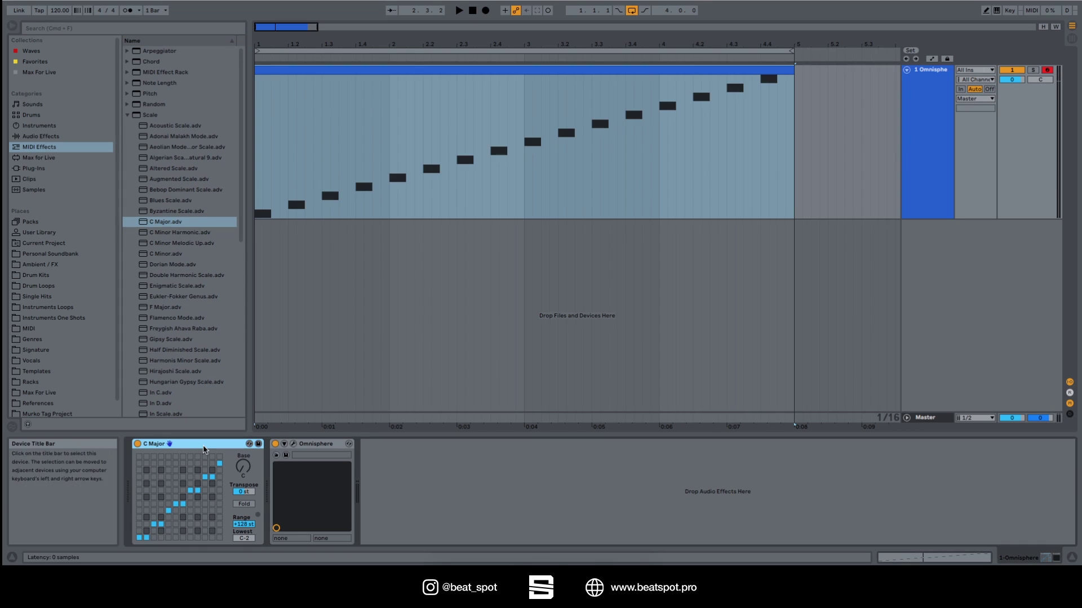
{"action": "left_click", "coordinate": [310, 68]}
{"action": "key", "text": "space"}
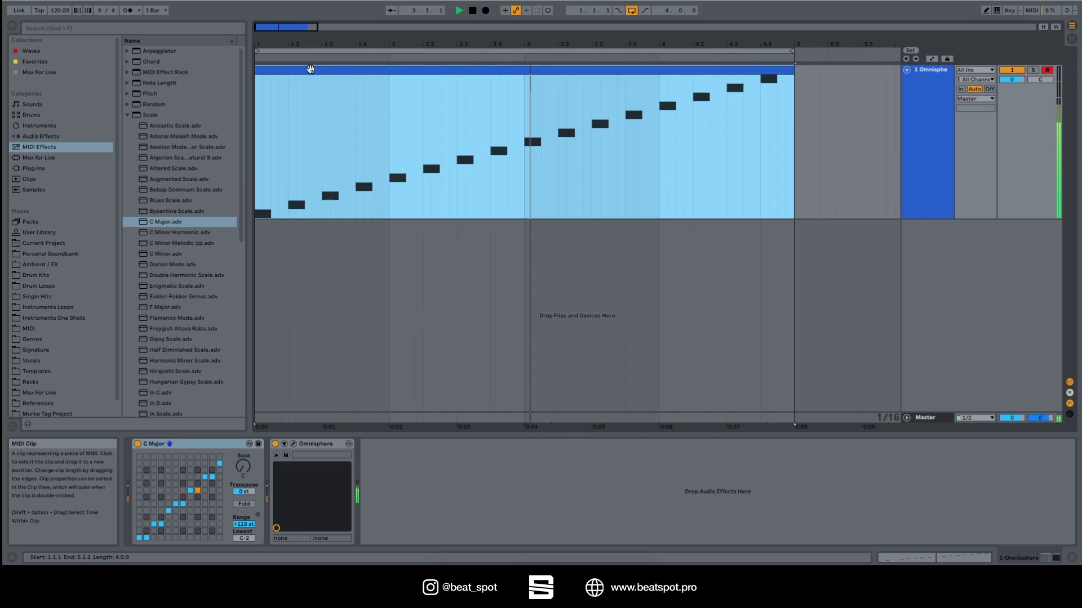
{"action": "key", "text": "space"}
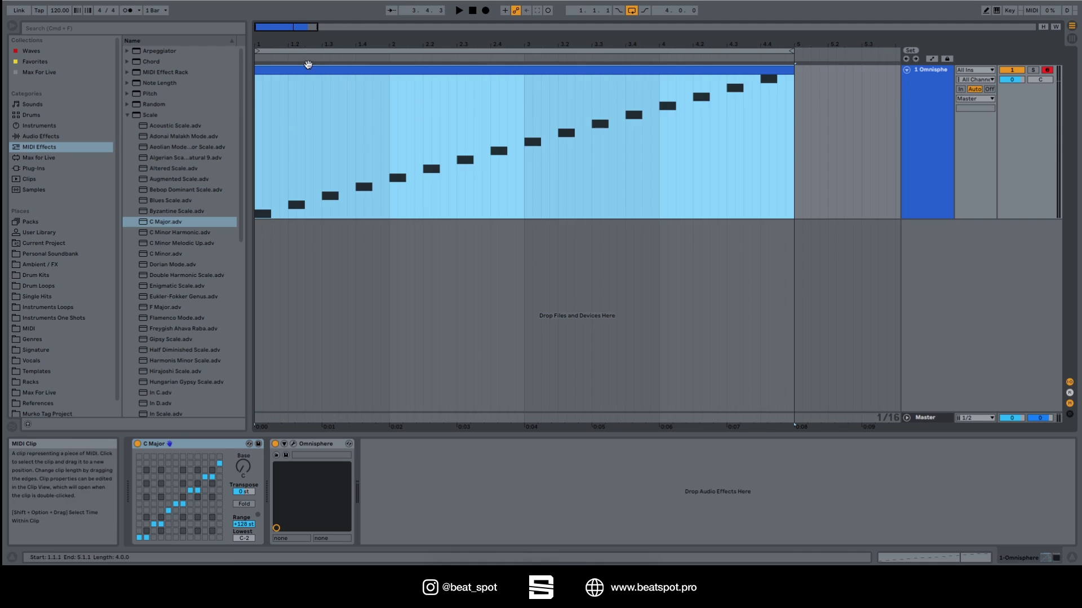
{"action": "key", "text": "shift+Tab"}
{"action": "left_click", "coordinate": [294, 471]}
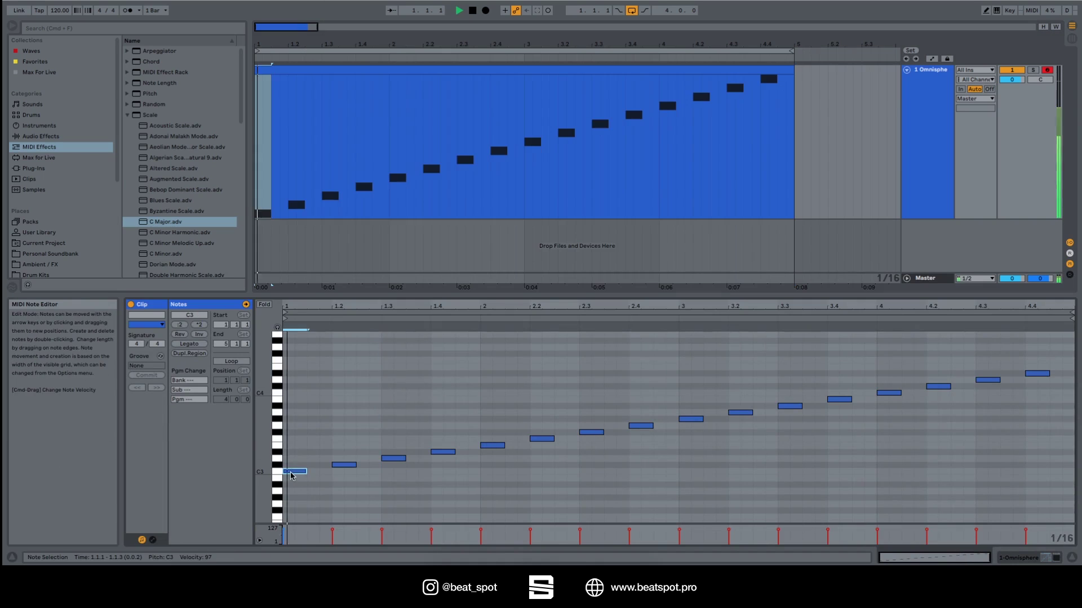
{"action": "key", "text": "space"}
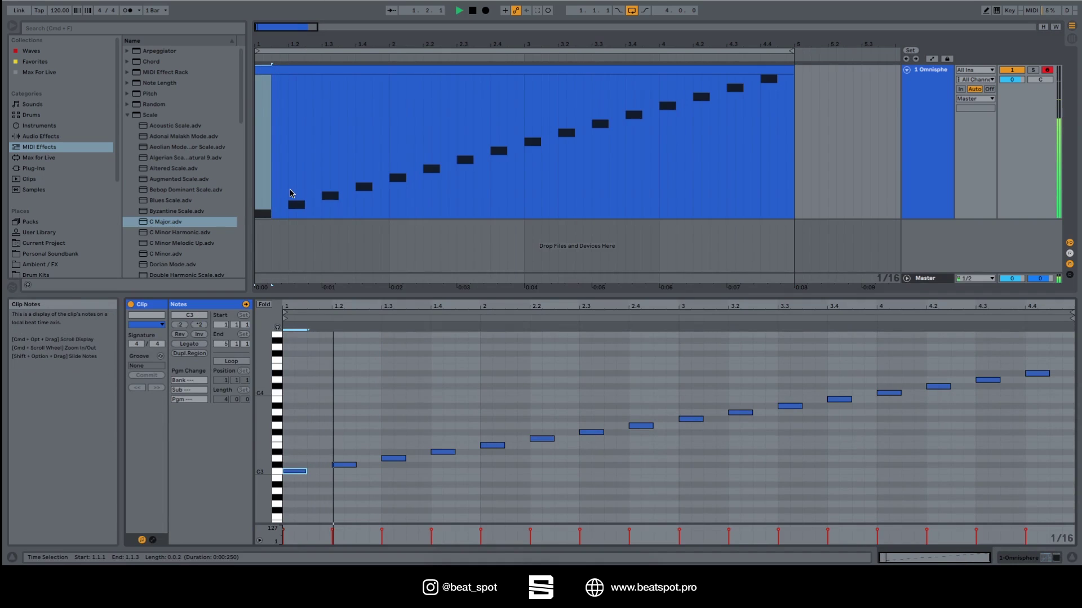
{"action": "key", "text": "space"}
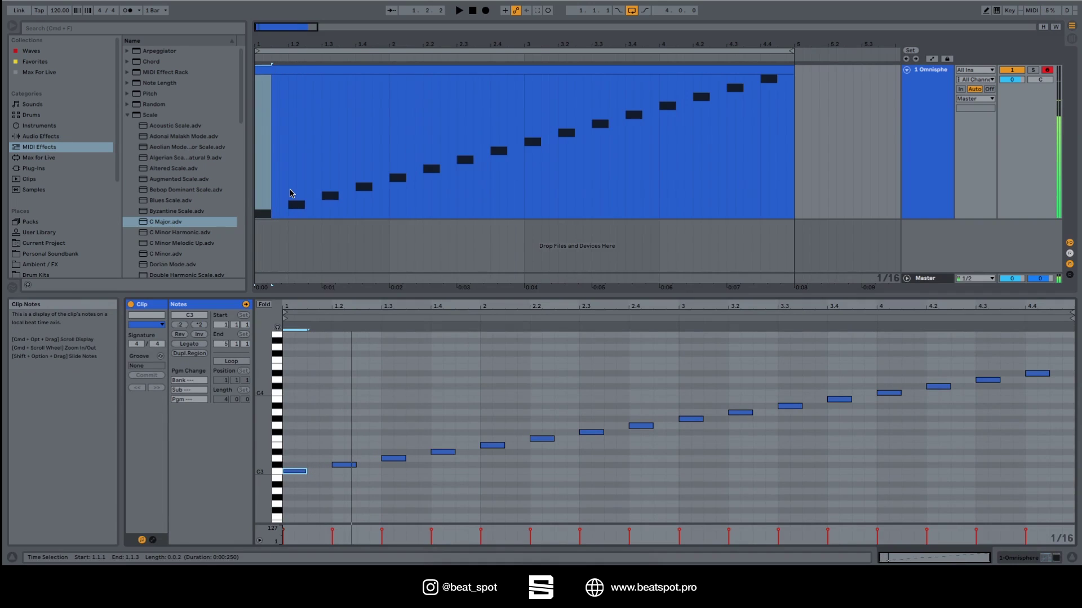
{"action": "left_click", "coordinate": [321, 179]}
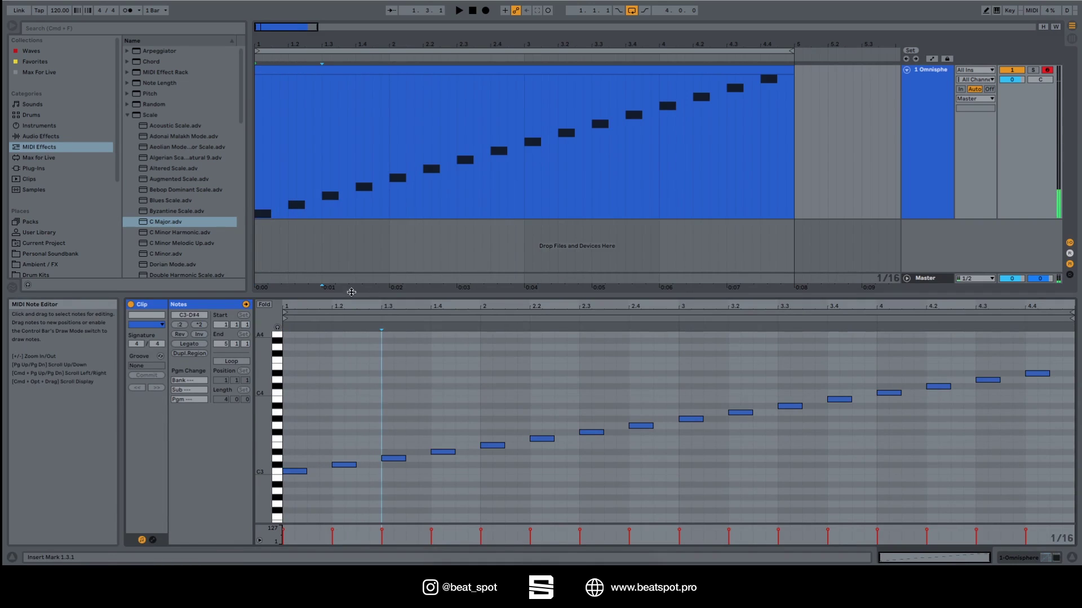
{"action": "key", "text": "space"}
{"action": "key", "text": "space"}
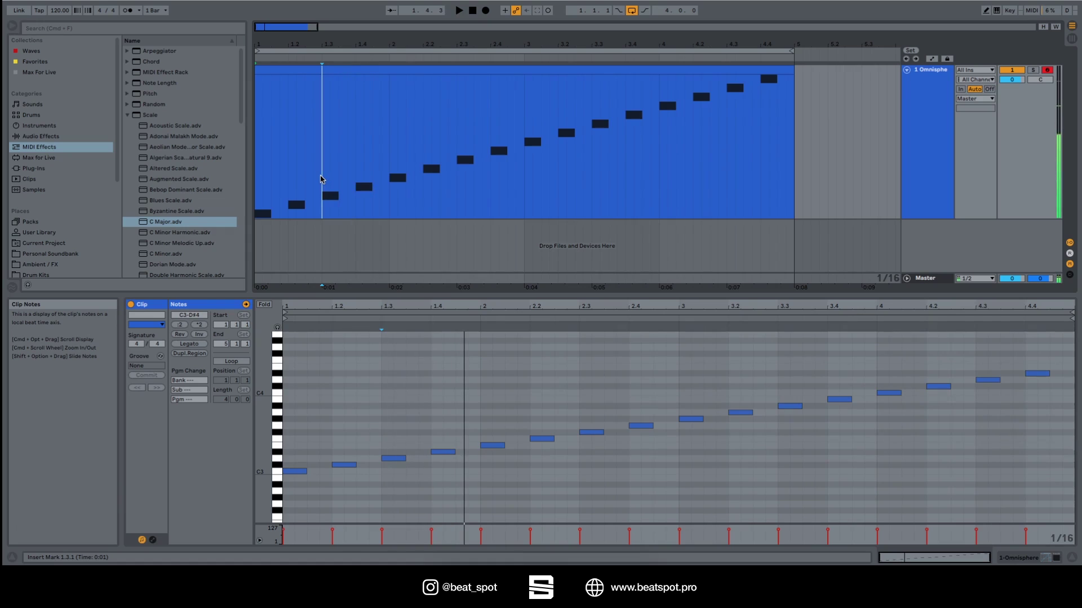
{"action": "left_click", "coordinate": [388, 169]}
{"action": "key", "text": "space"}
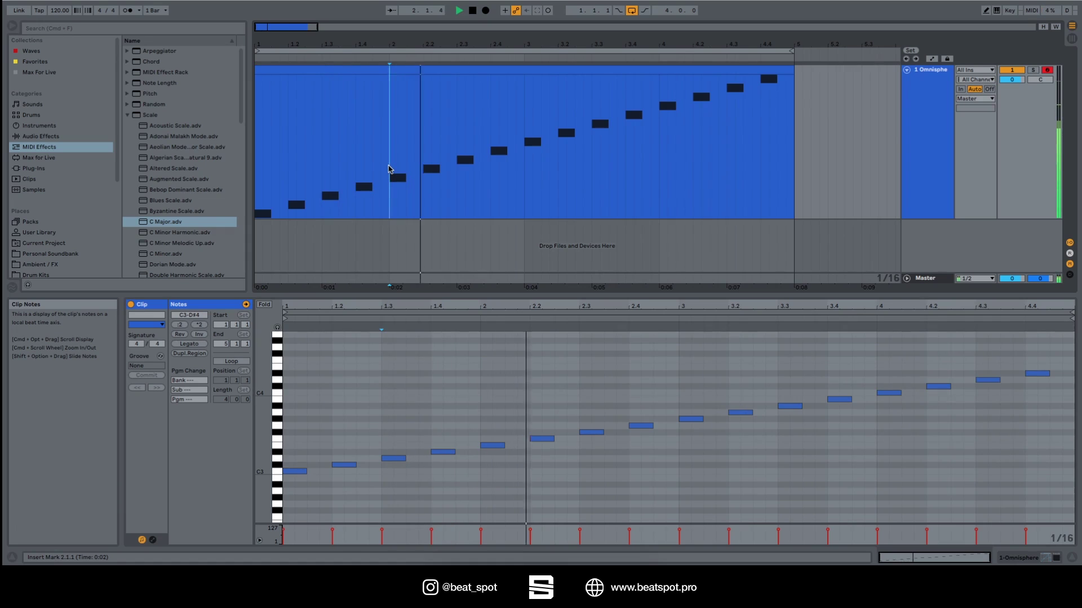
{"action": "key", "text": "space"}
{"action": "key", "text": "space"}
{"action": "key", "text": "space"}
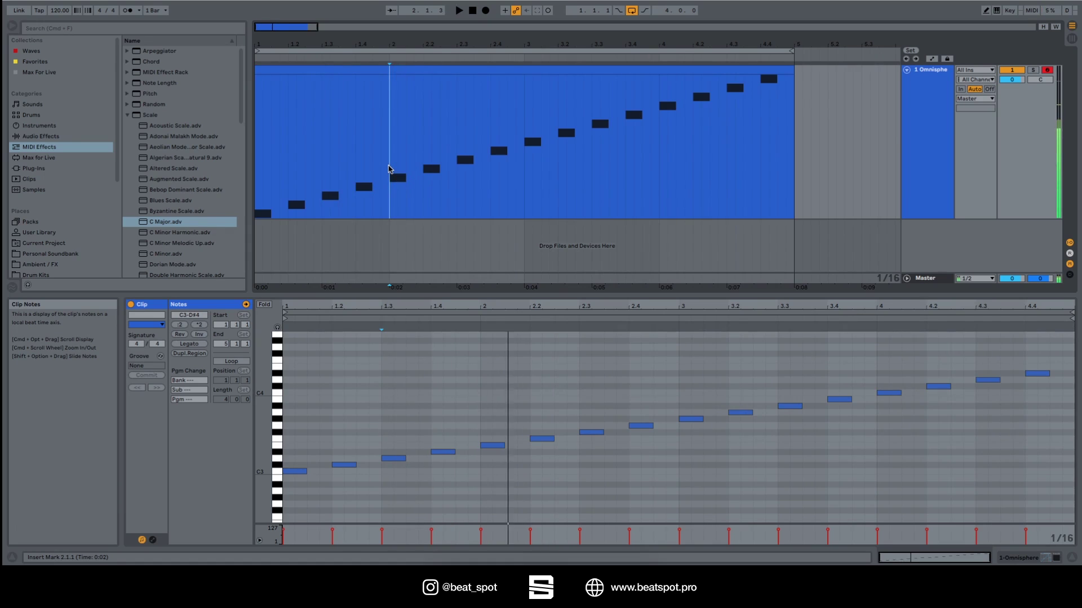
{"action": "left_click", "coordinate": [422, 147]}
{"action": "key", "text": "space"}
{"action": "key", "text": "space"}
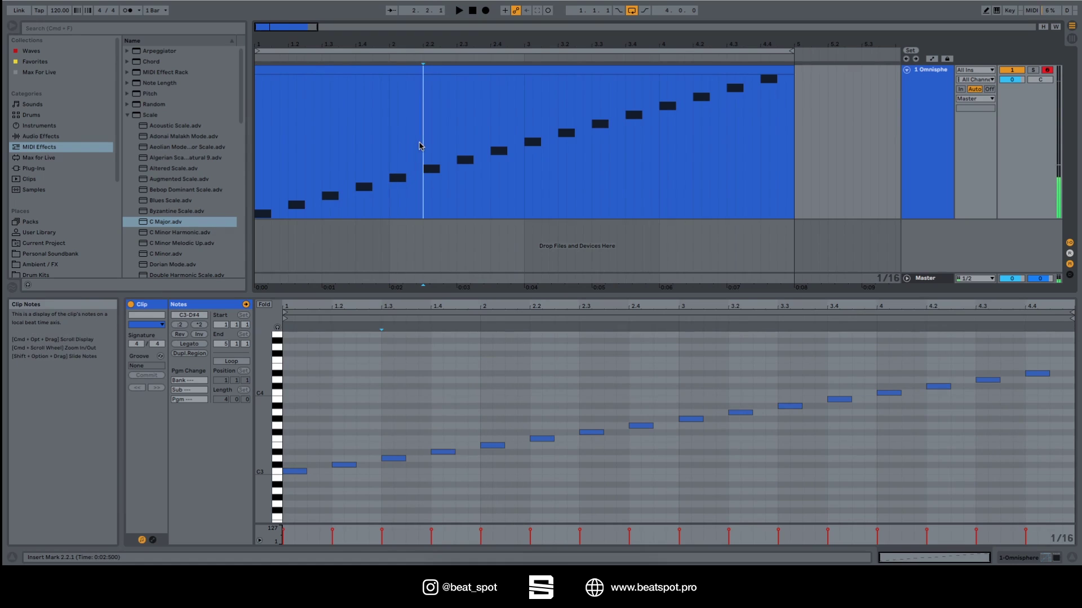
{"action": "key", "text": "shift+Tab"}
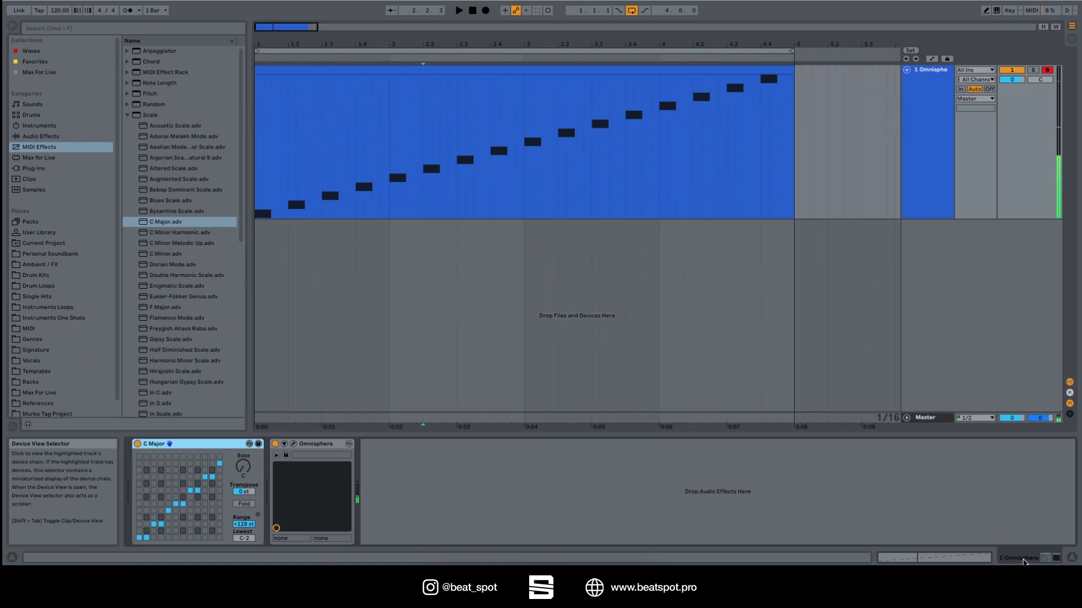
Step: Move the Scale Base note from C through D# to E while auditioning the clip
{"action": "left_click", "coordinate": [244, 477]}
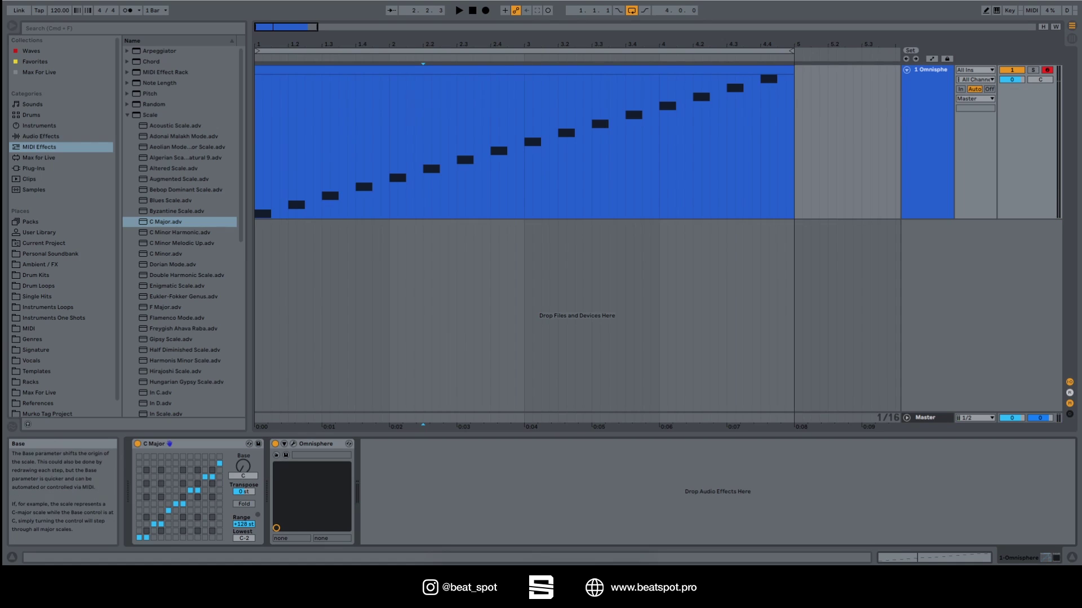
{"action": "left_click_drag", "start_coordinate": [242, 466], "coordinate": [243, 458]}
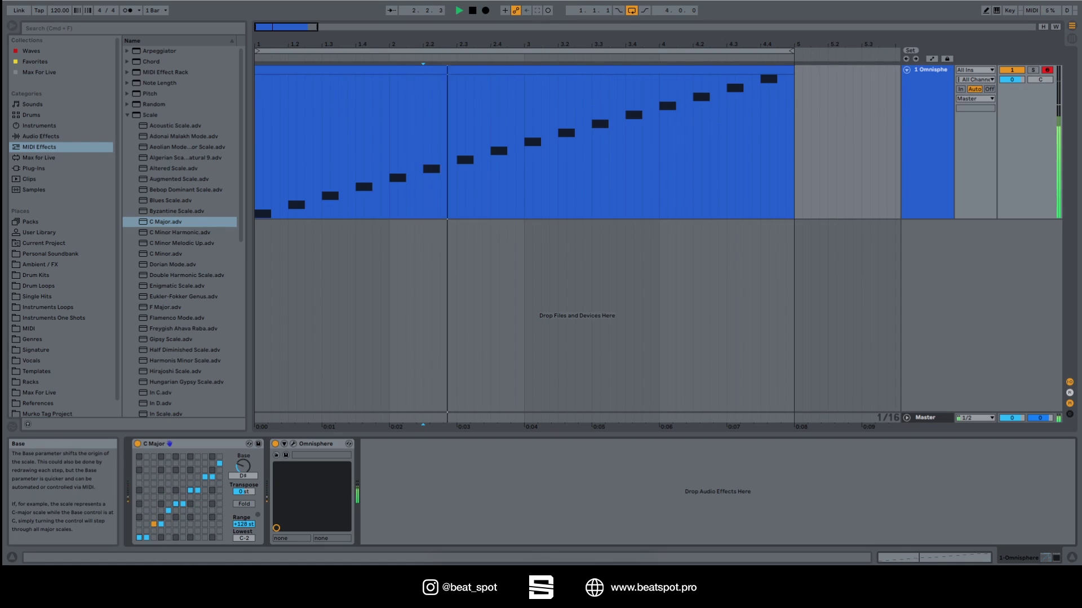
{"action": "left_click", "coordinate": [381, 78]}
{"action": "key", "text": "space"}
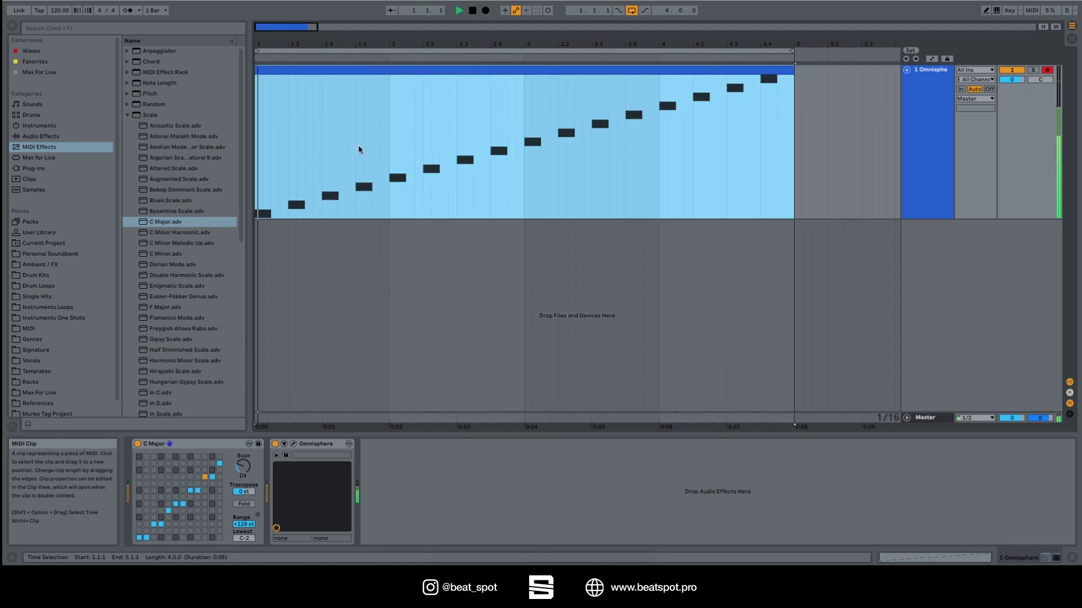
{"action": "left_click", "coordinate": [240, 480]}
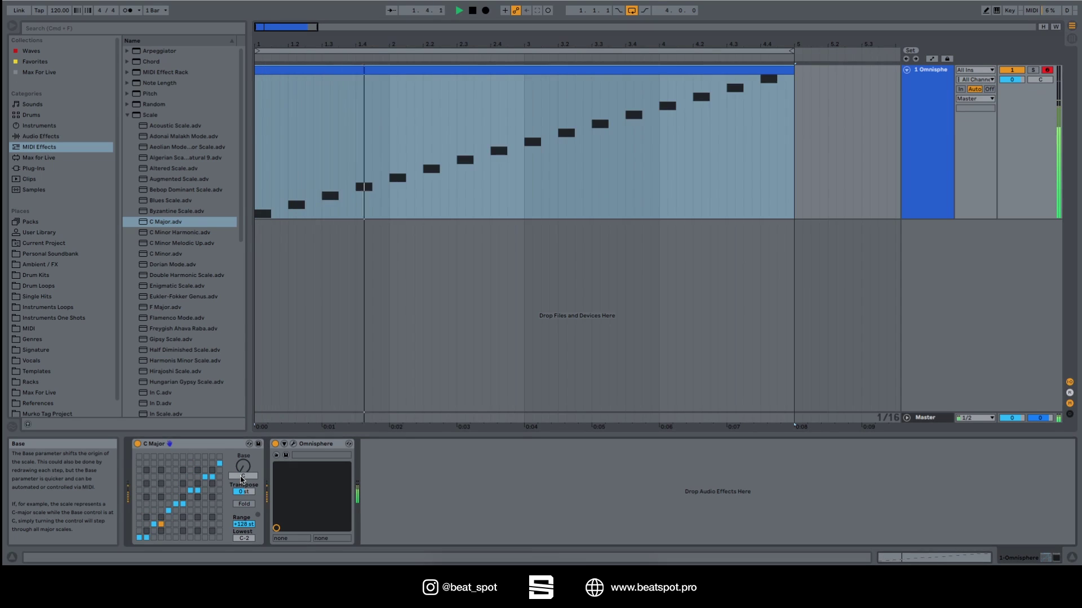
{"action": "key", "text": "space"}
{"action": "left_click", "coordinate": [276, 415]}
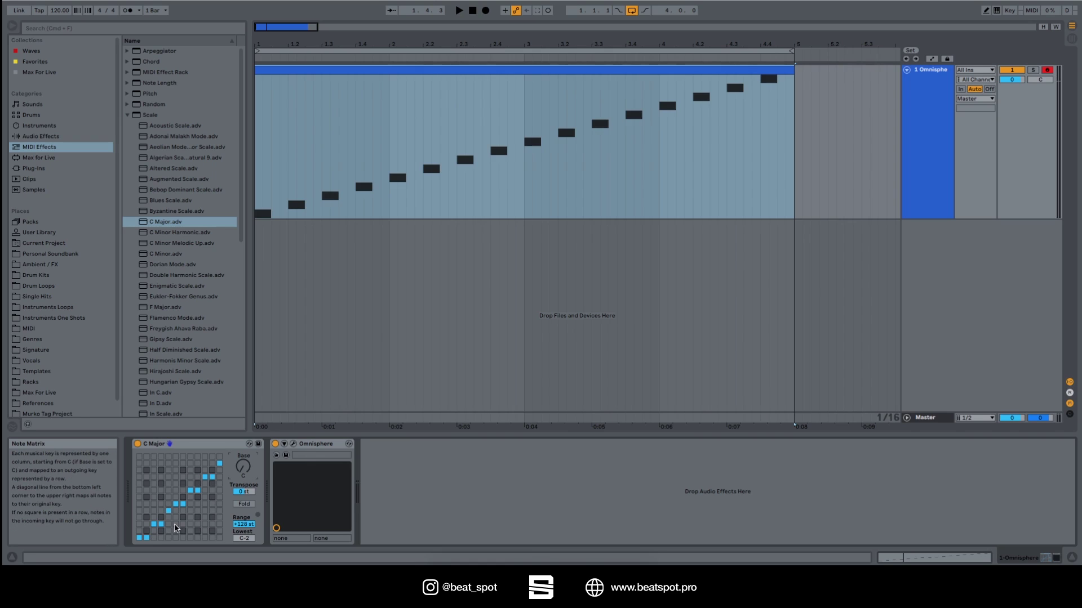
{"action": "scroll", "coordinate": [245, 479], "scroll_direction": "up", "scroll_amount": 2}
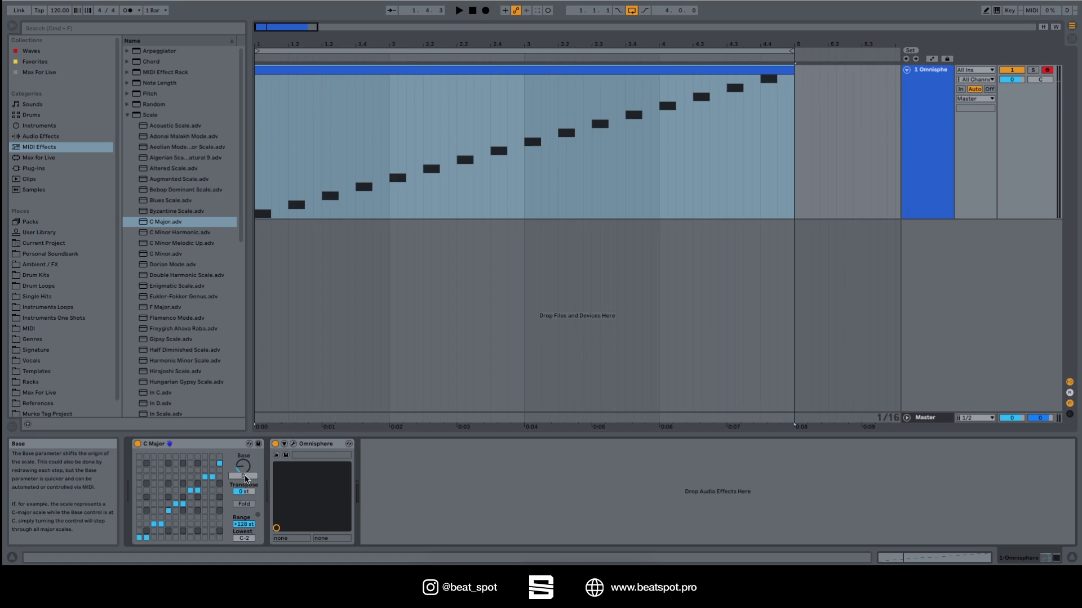
{"action": "scroll", "coordinate": [246, 479], "scroll_direction": "up", "scroll_amount": 2}
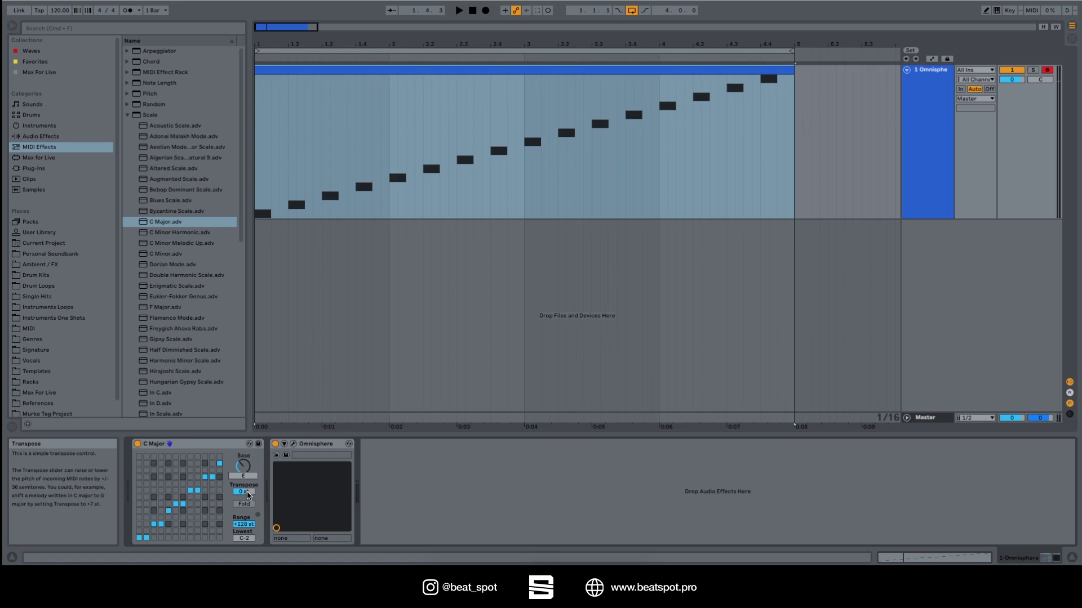
Step: Raise the Scale Transpose to +1 st and listen to the clip
{"action": "key", "text": "space"}
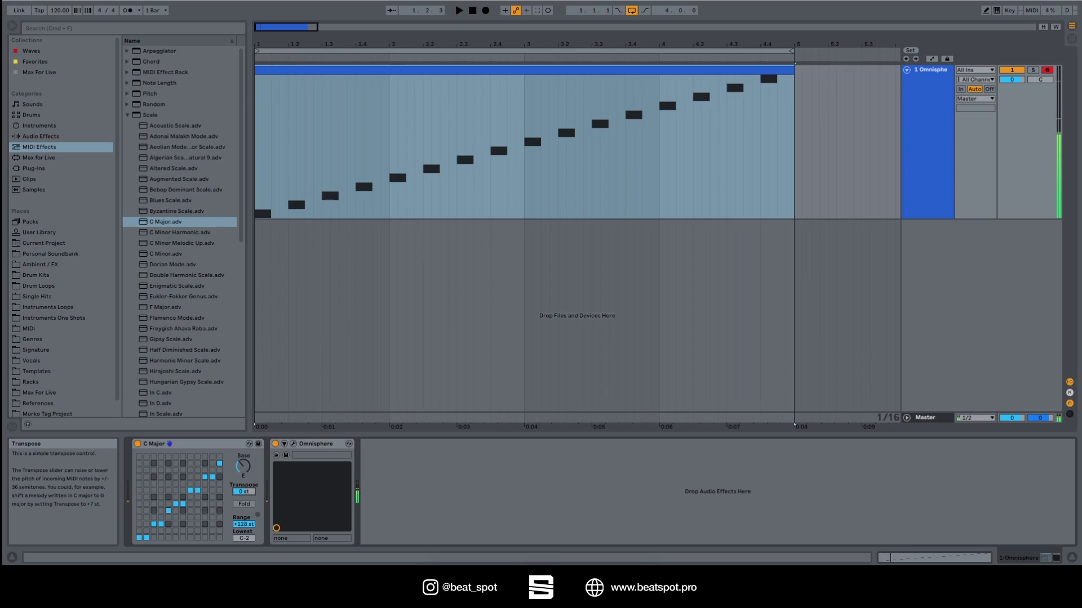
{"action": "left_click_drag", "start_coordinate": [247, 496], "coordinate": [248, 491]}
{"action": "key", "text": "space"}
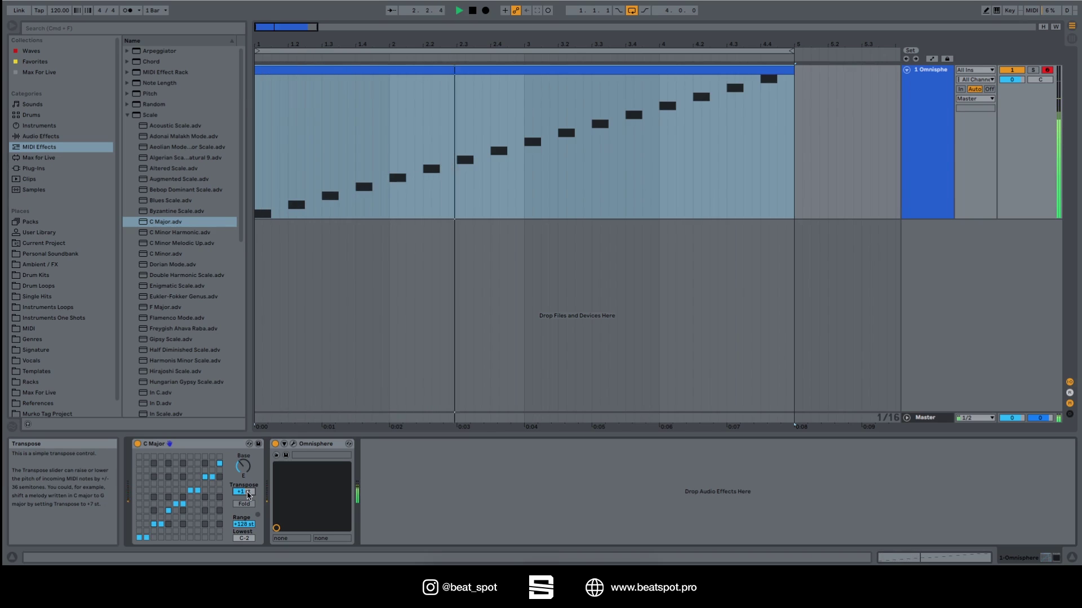
{"action": "key", "text": "space"}
Step: Return the Base to C and play the clip with Transpose at +2 st
{"action": "mouse_move", "coordinate": [246, 476]}
{"action": "left_mouse_down"}
{"action": "mouse_move", "coordinate": [246, 505]}
{"action": "mouse_move", "coordinate": [246, 487]}
{"action": "left_mouse_up"}
{"action": "key", "text": "space"}
{"action": "key", "text": "space"}
{"action": "key", "text": "space"}
{"action": "key", "text": "space"}
{"action": "key", "text": "space"}
{"action": "key", "text": "space"}
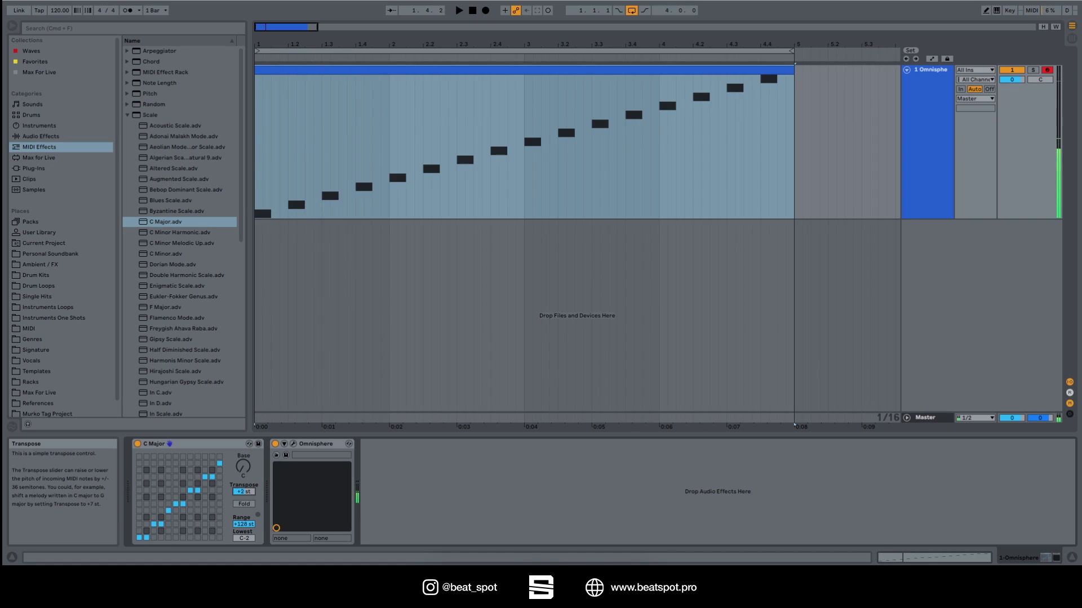
{"action": "key", "text": "space"}
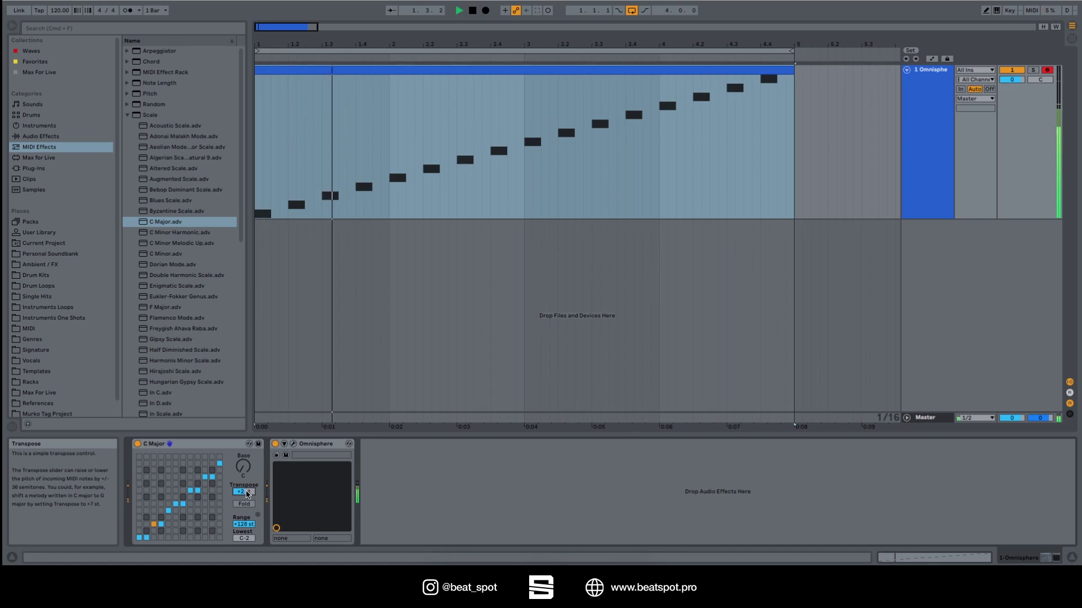
{"action": "key", "text": "space"}
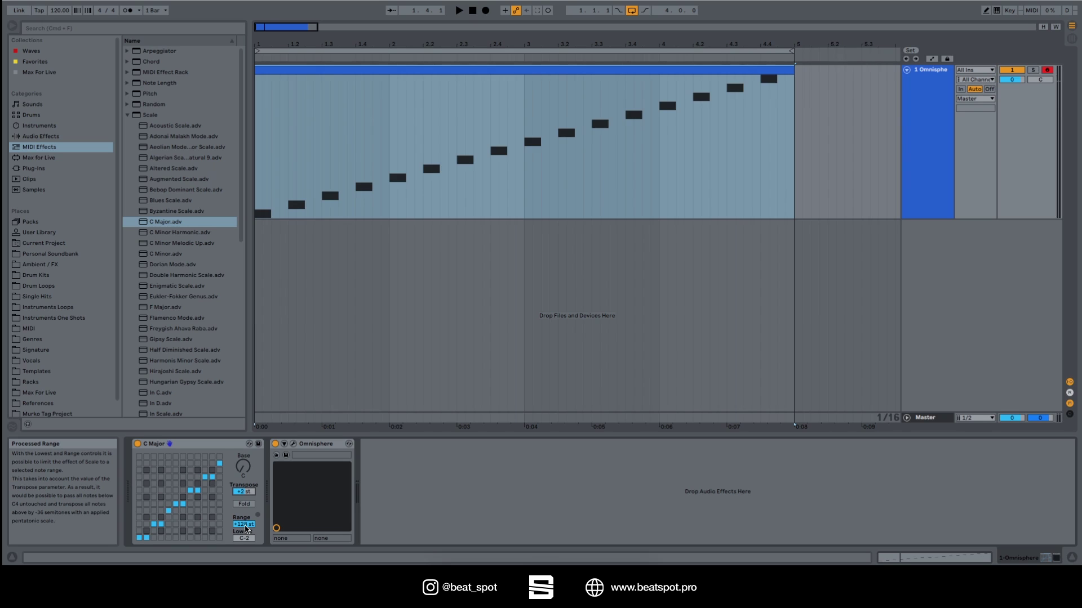
Step: Raise the Scale Lowest note and set Range to +7 st, checking the clip's notes
{"action": "key", "text": "shift+Tab"}
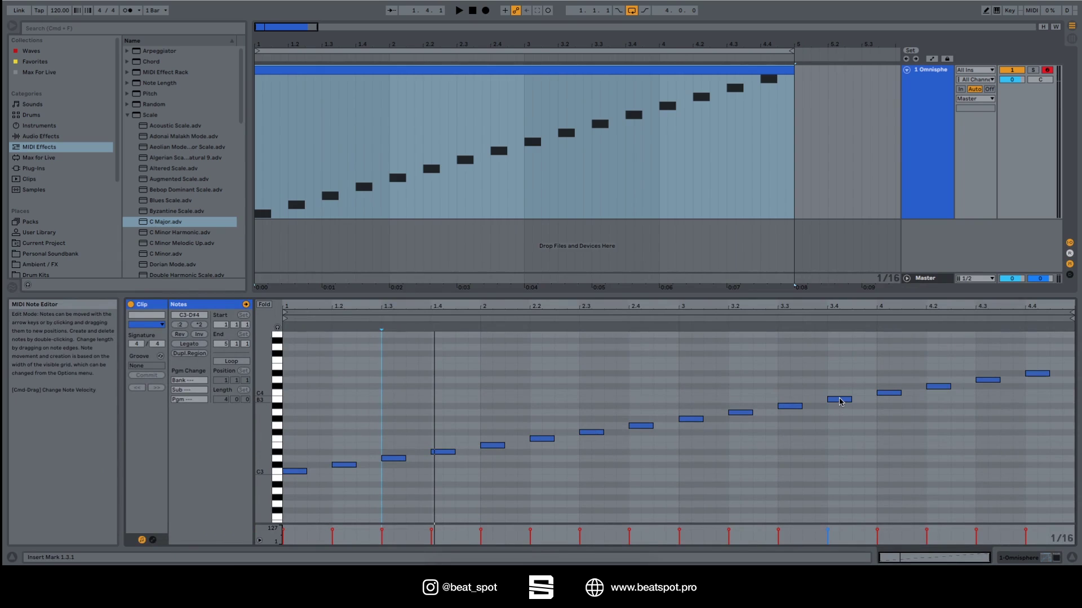
{"action": "key", "text": "shift+Tab"}
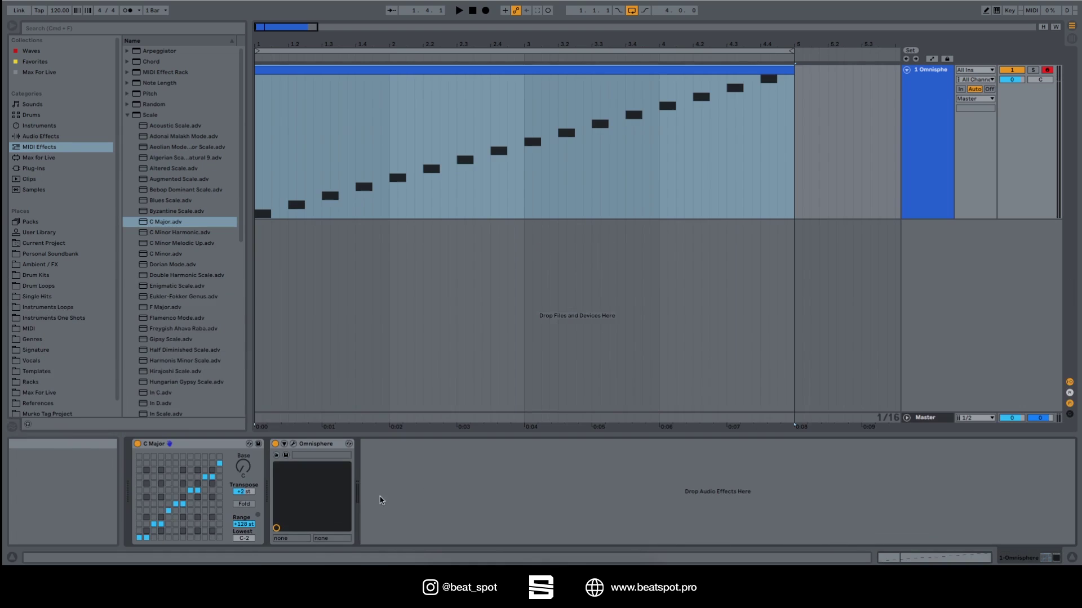
{"action": "key", "text": "Up"}
{"action": "key", "text": "Up"}
{"action": "key", "text": "Up"}
{"action": "key", "text": "Up"}
{"action": "key", "text": "Up"}
{"action": "key", "text": "Up"}
{"action": "key", "text": "Up"}
{"action": "key", "text": "Up"}
{"action": "key", "text": "Up"}
{"action": "key", "text": "Up"}
{"action": "key", "text": "Up"}
{"action": "key", "text": "Up"}
{"action": "key", "text": "Up"}
{"action": "key", "text": "Up"}
{"action": "key", "text": "Up"}
{"action": "key", "text": "Up"}
{"action": "key", "text": "Up"}
{"action": "key", "text": "Up"}
{"action": "key", "text": "Up"}
{"action": "key", "text": "Up"}
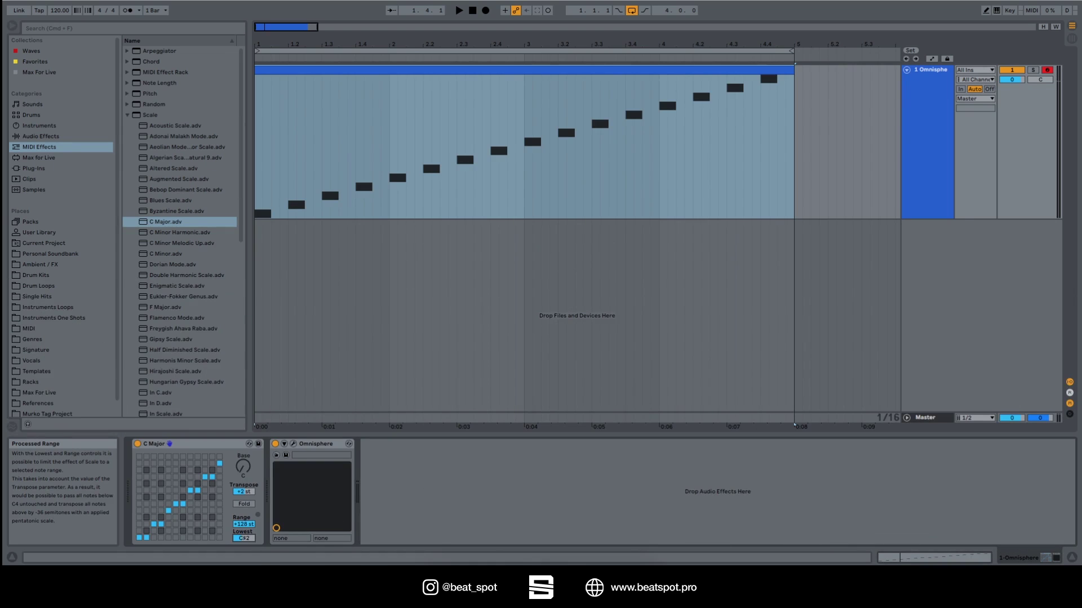
{"action": "key", "text": "shift+Tab"}
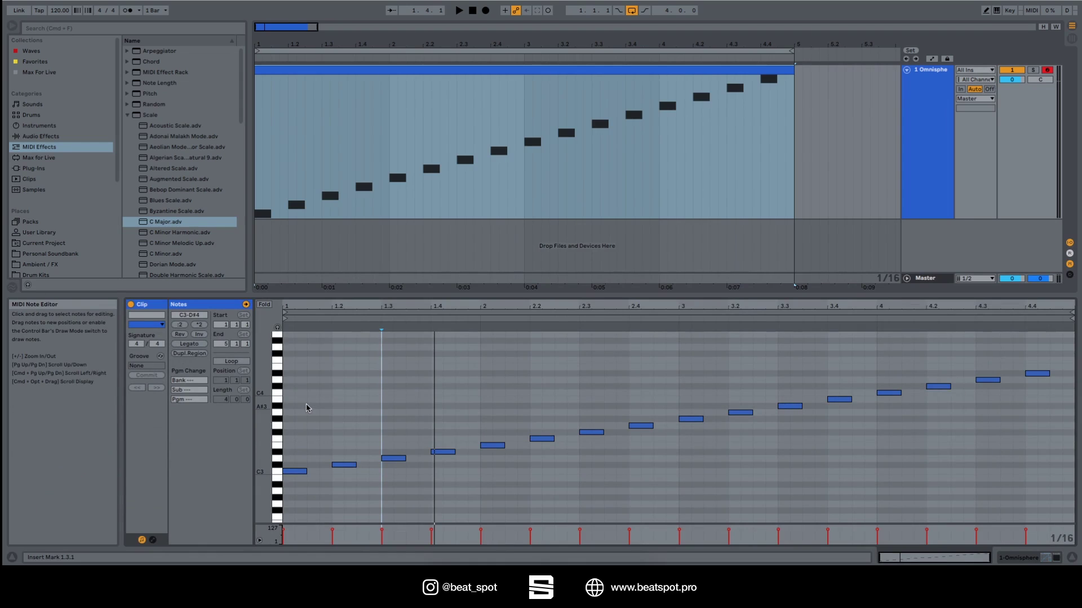
{"action": "key", "text": "shift+Tab"}
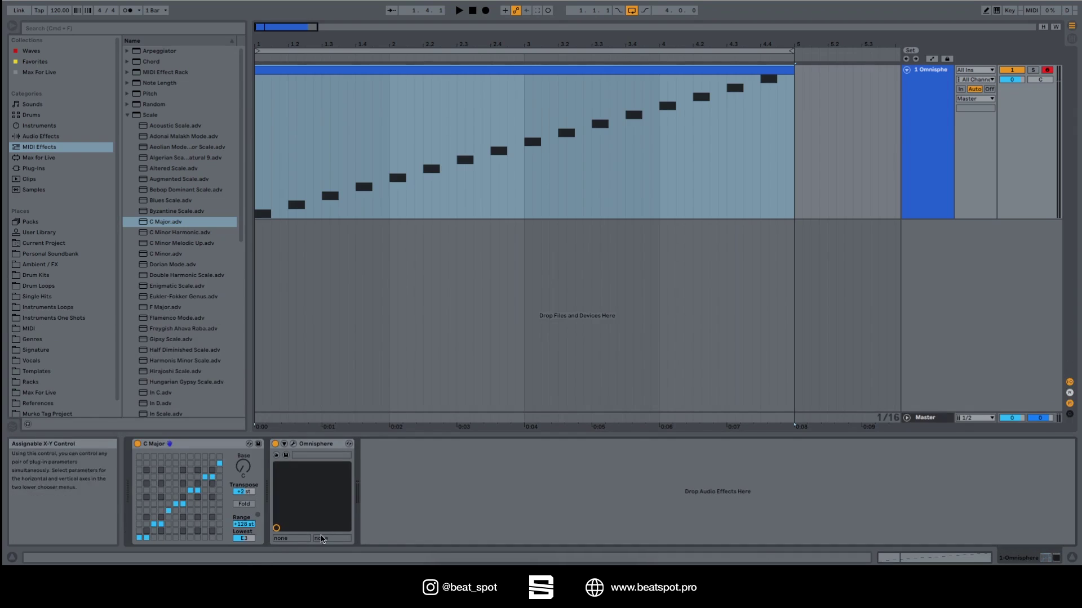
{"action": "key", "text": "Return"}
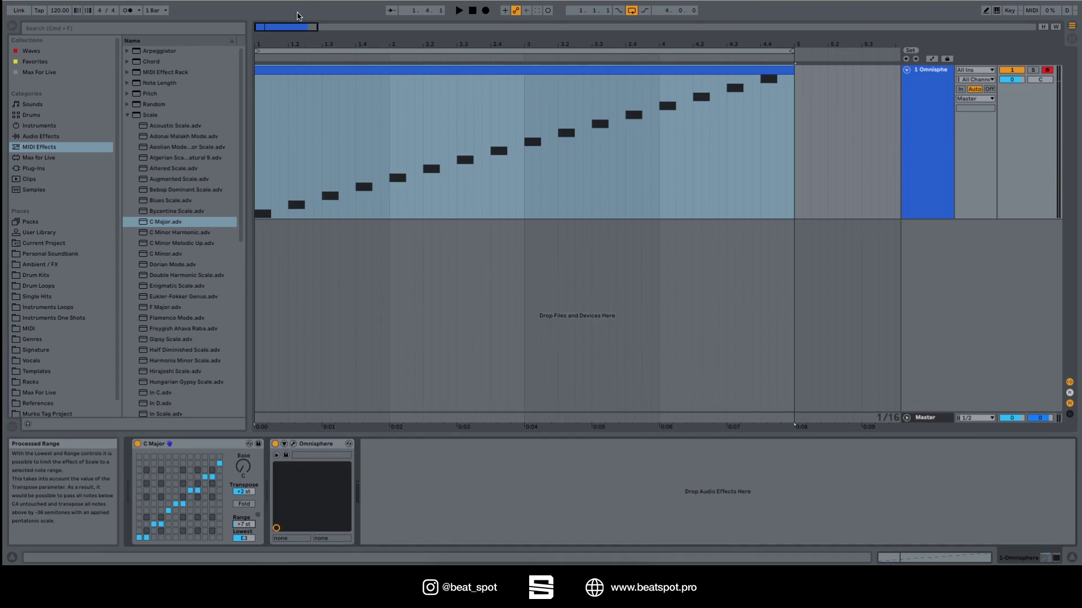
Step: Play the clip through the adjusted C Major Scale effect
{"action": "left_click", "coordinate": [312, 71]}
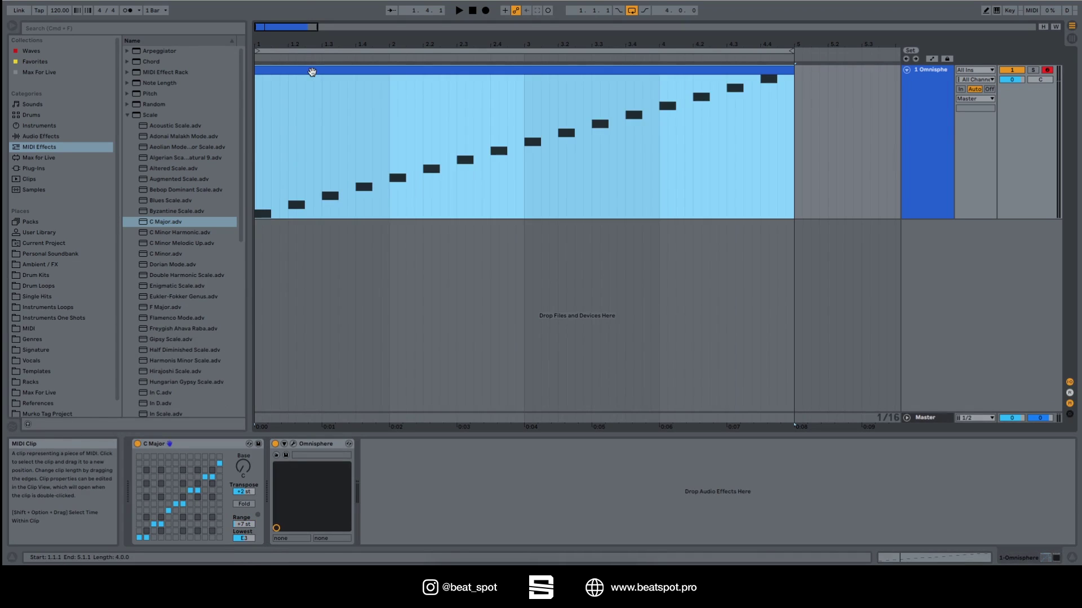
{"action": "key", "text": "space"}
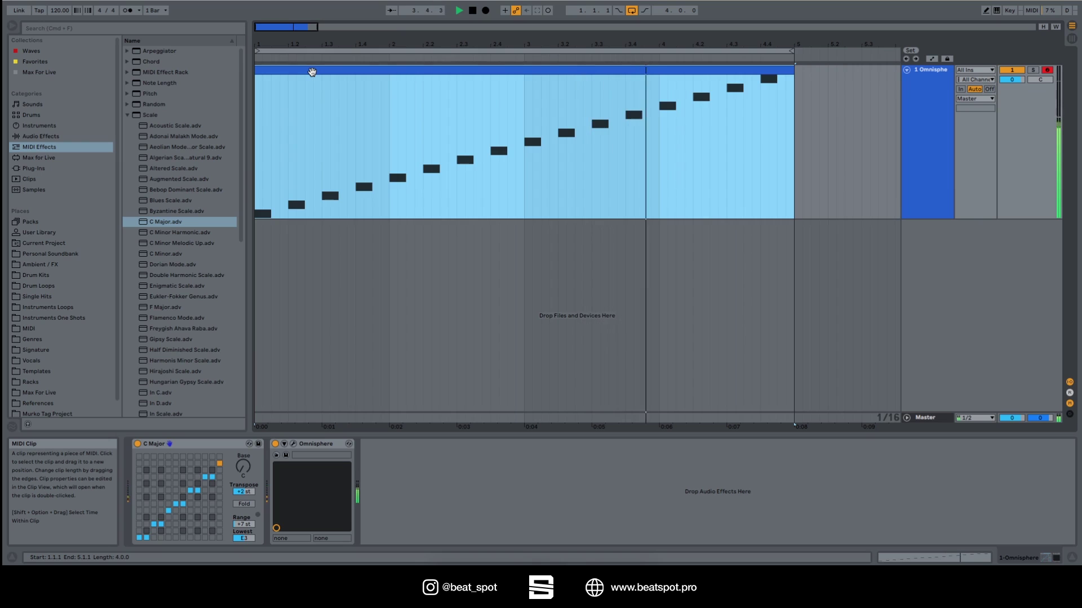
{"action": "key", "text": "space"}
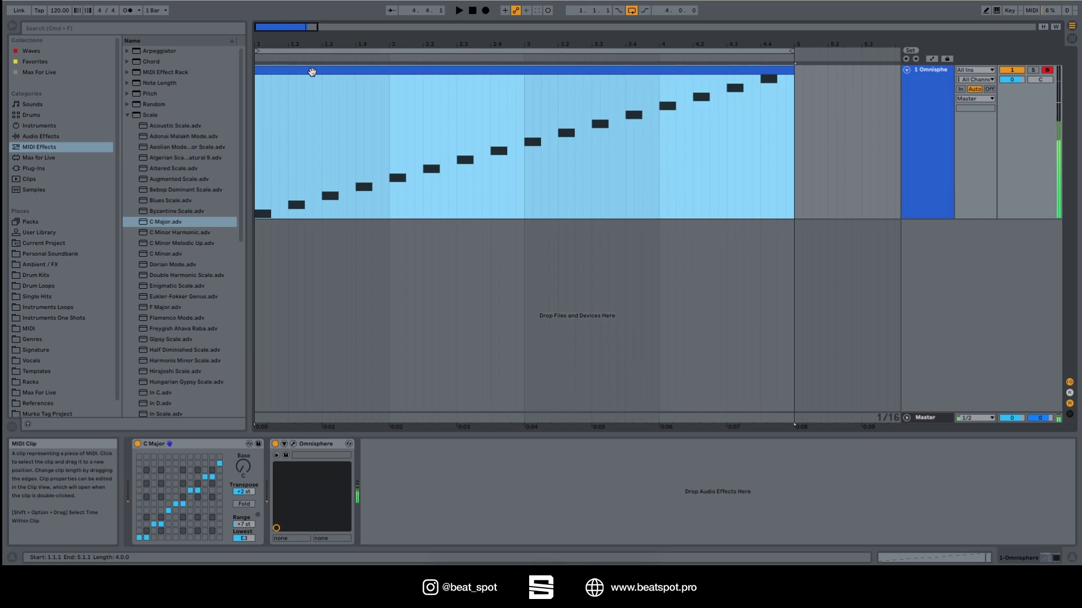
Step: Select the clip's notes from bar 2 to bar 4, then return to the Scale device
{"action": "double_click", "coordinate": [311, 72]}
{"action": "left_click_drag", "start_coordinate": [469, 447], "coordinate": [883, 401]}
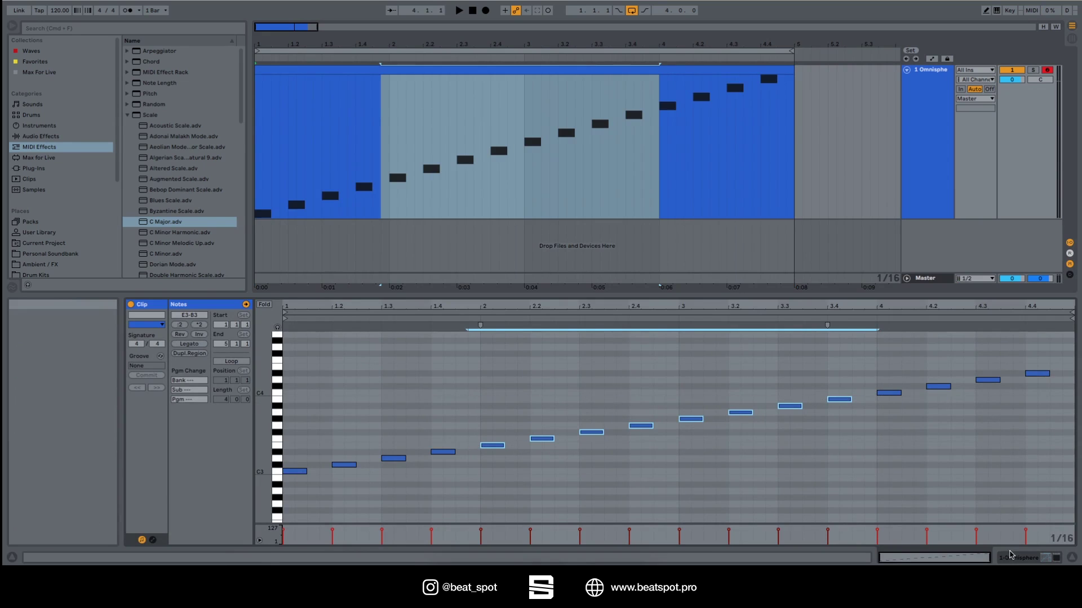
{"action": "key", "text": "shift+Tab"}
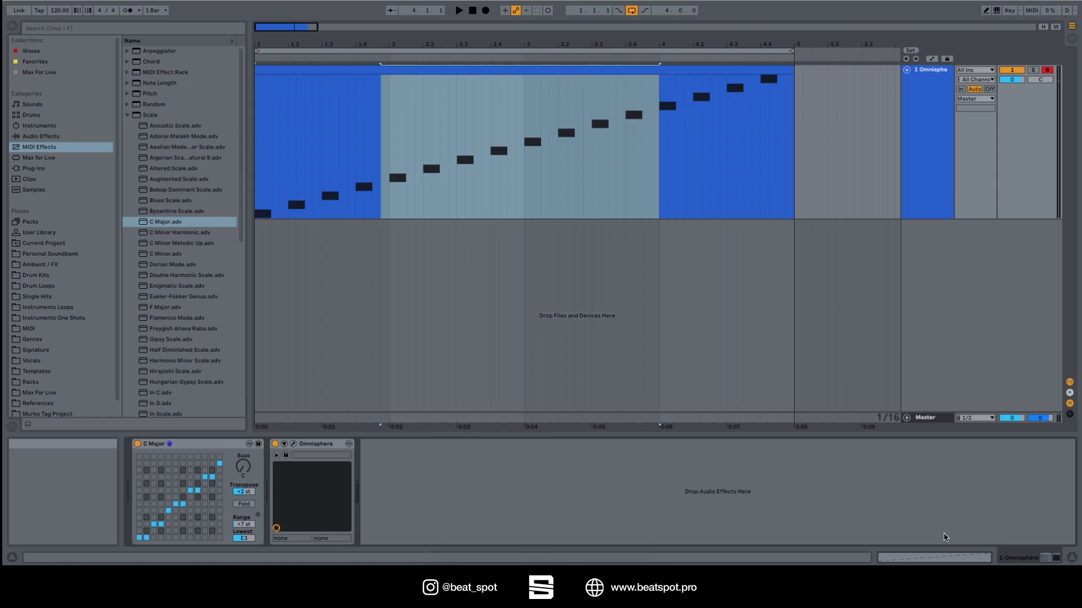